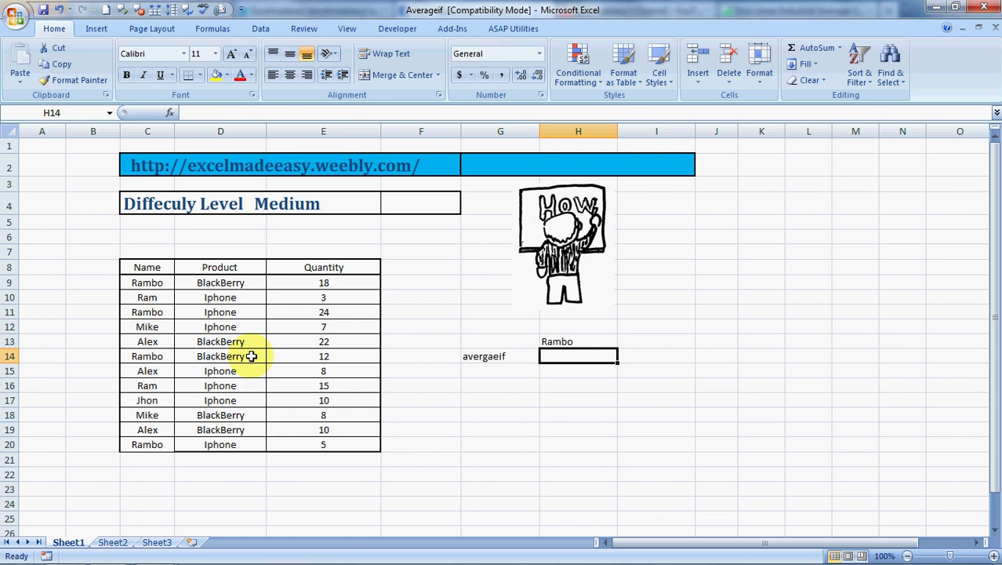
Begin an AVERAGEIF formula in cell H14 with the Name column cells C9:C20 as its range.
{"action": "key", "text": "Left"}
{"action": "key", "text": "Right"}
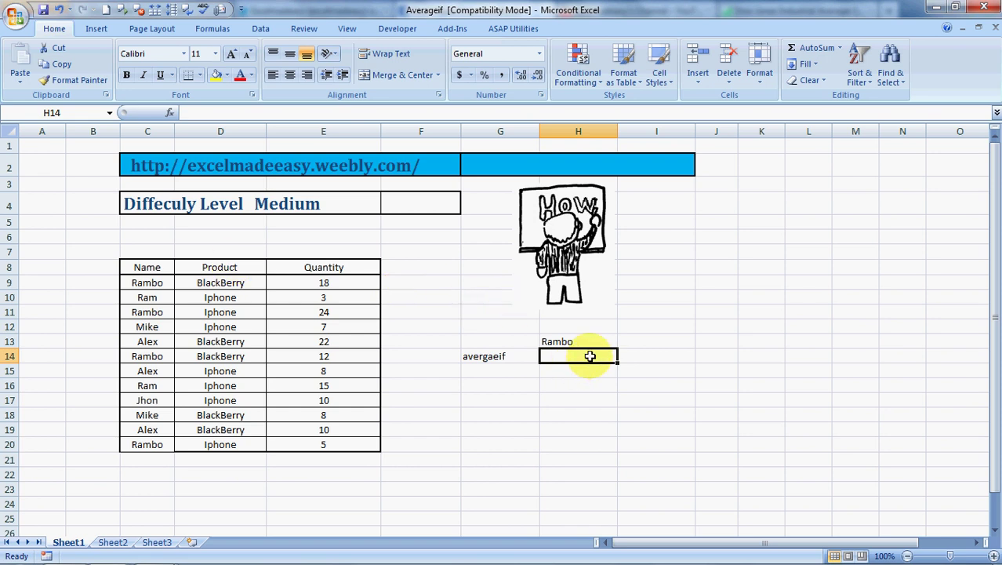
{"action": "type", "text": "="}
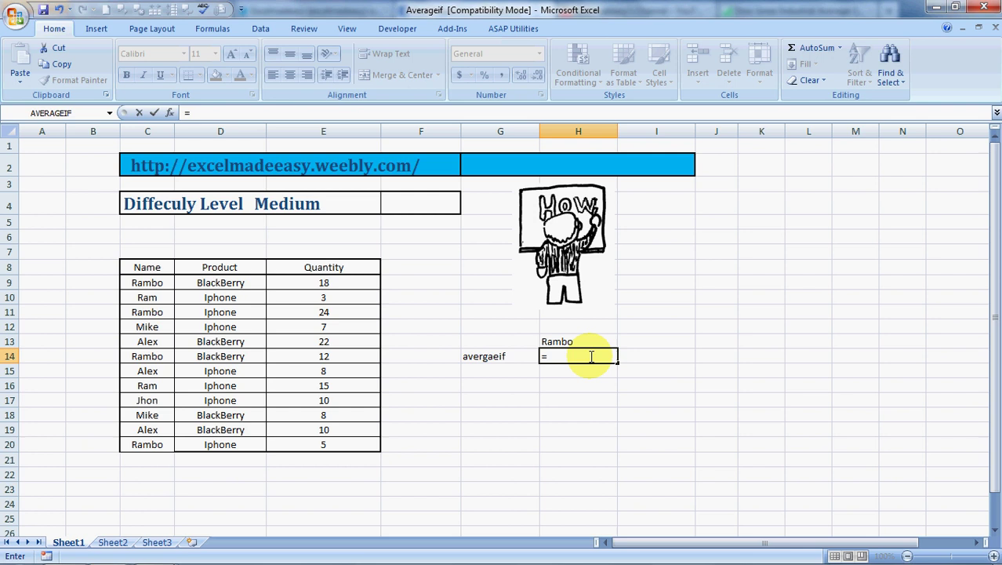
{"action": "type", "text": "average"}
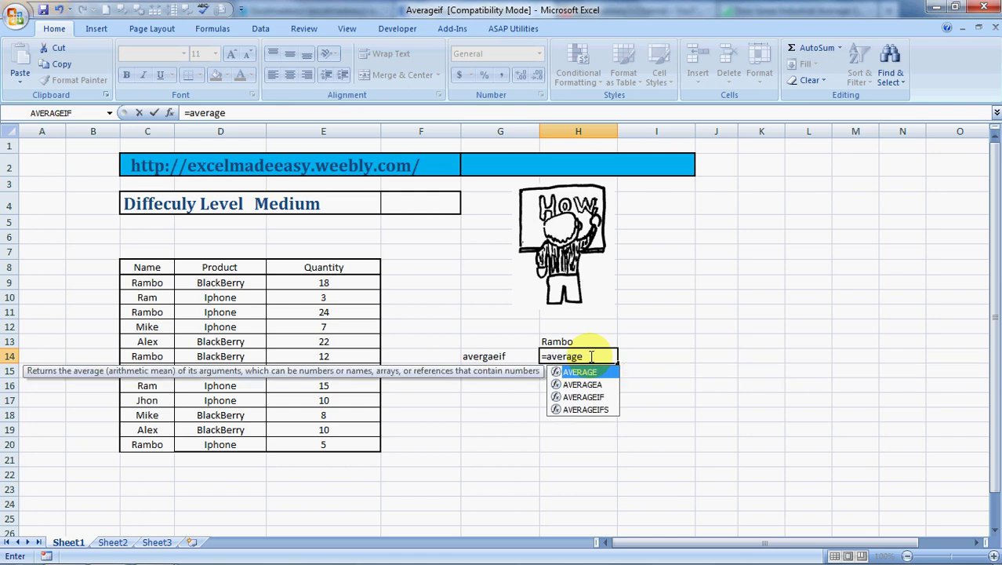
{"action": "type", "text": "if"}
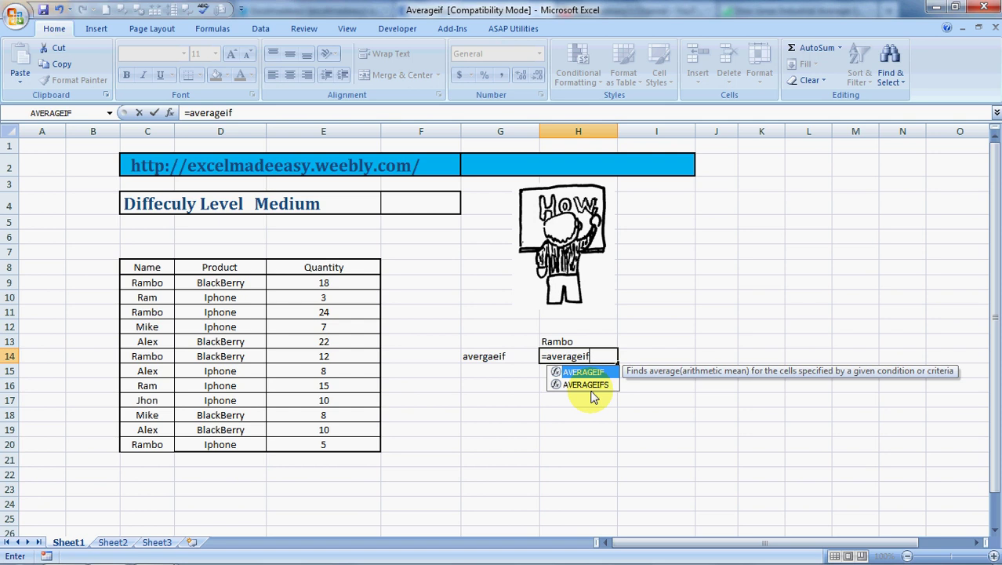
{"action": "key", "text": "Tab"}
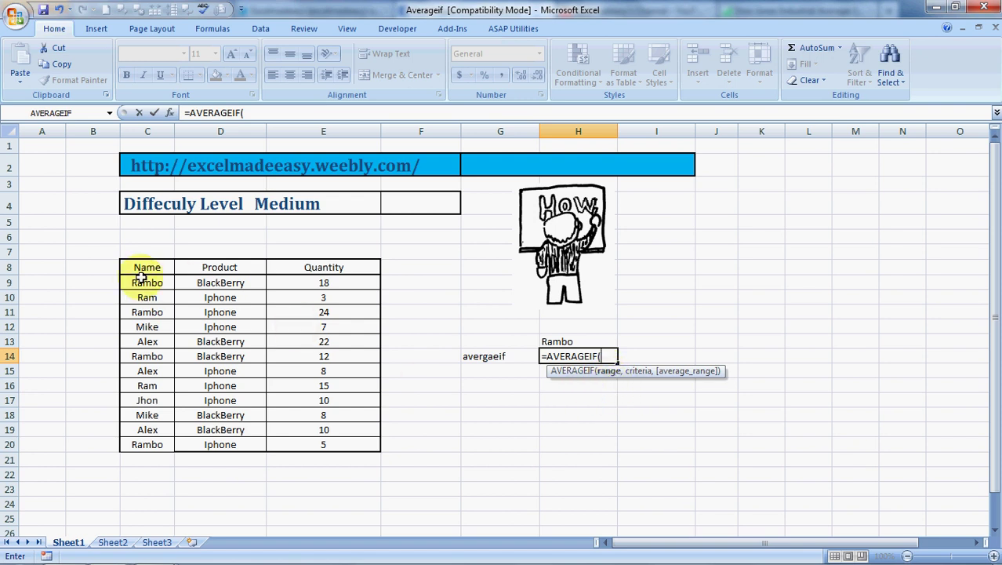
{"action": "left_click_drag", "start_coordinate": [139, 282], "coordinate": [138, 291]}
{"action": "key", "text": "shift+Down"}
{"action": "key", "text": "shift+Down"}
{"action": "key", "text": "shift+Down"}
{"action": "key", "text": "shift+Down"}
{"action": "key", "text": "shift+Down"}
{"action": "key", "text": "shift+Down"}
{"action": "key", "text": "shift+Down"}
{"action": "key", "text": "shift+Down"}
{"action": "key", "text": "shift+Down"}
{"action": "key", "text": "shift+Down"}
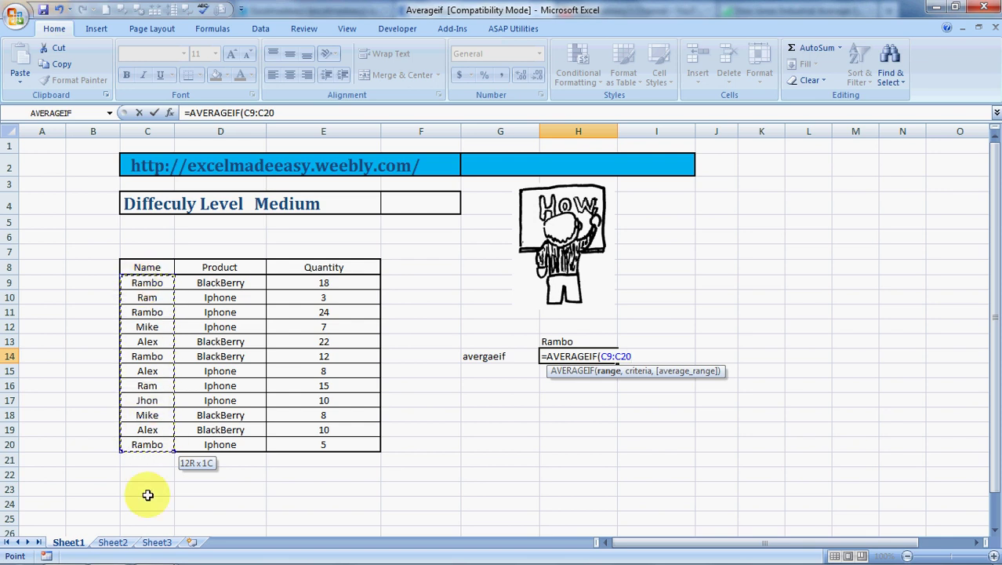
{"action": "type", "text": ","}
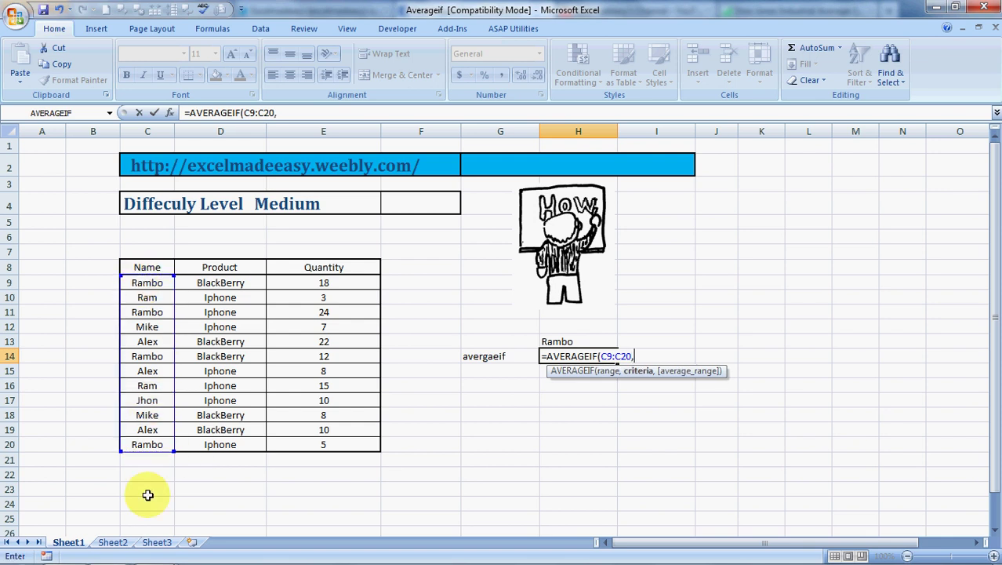
Complete the H14 formula with H13 as the criteria and the Quantity cells E9:E20 as the average range.
{"action": "left_click", "coordinate": [554, 341]}
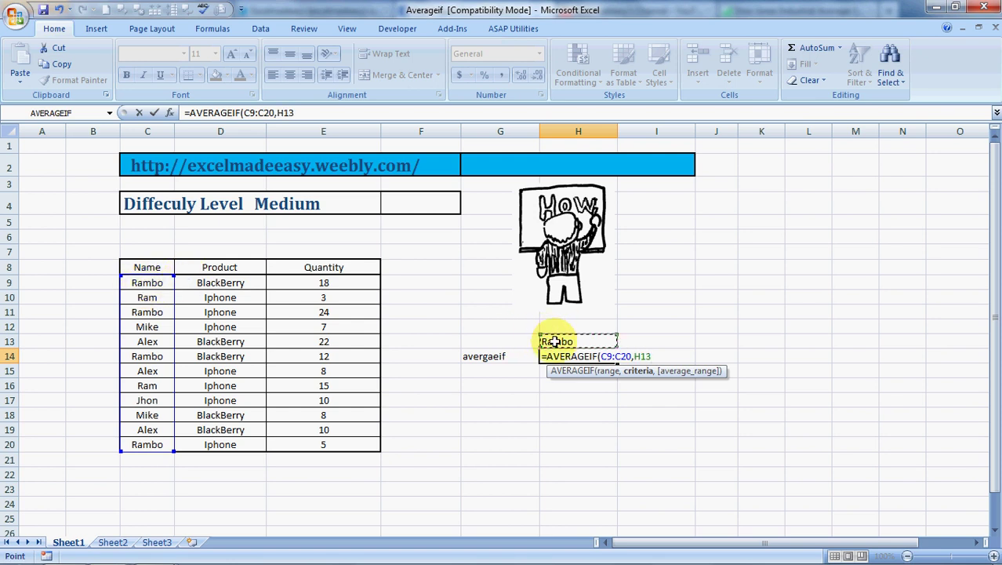
{"action": "type", "text": ","}
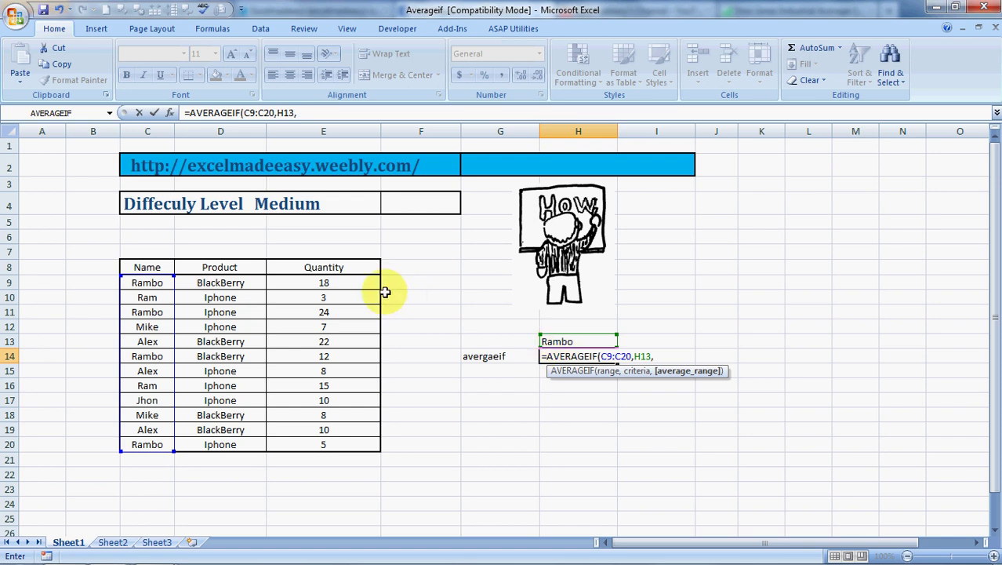
{"action": "left_click_drag", "start_coordinate": [345, 283], "coordinate": [343, 444]}
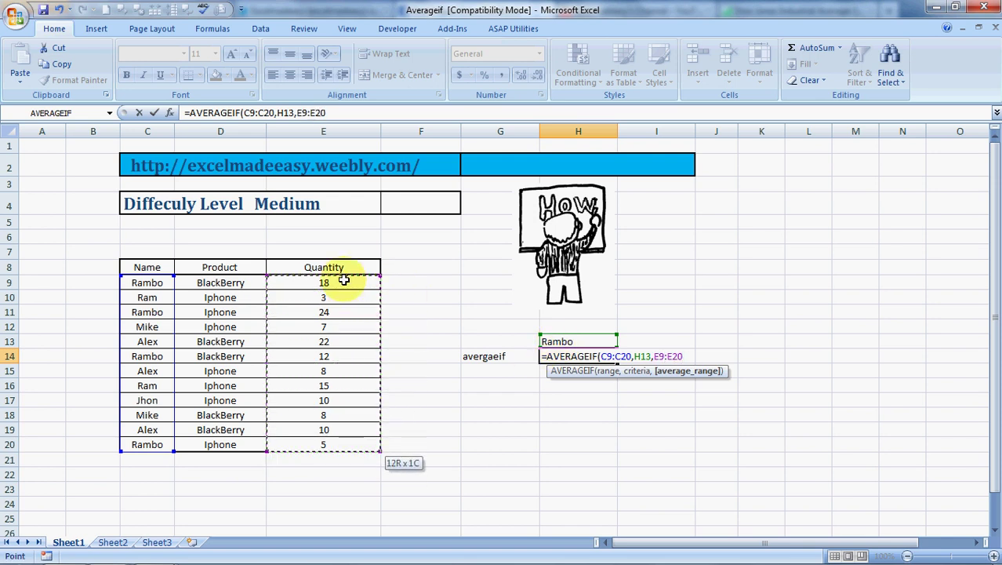
{"action": "key", "text": "Return"}
{"action": "key", "text": "Up"}
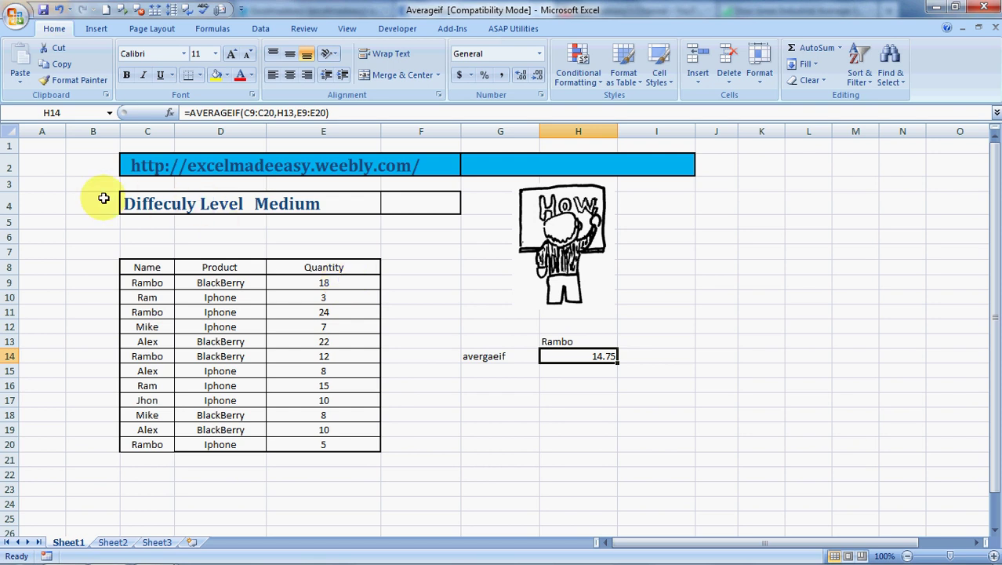
Review the range, criteria and average range of the H14 formula in the Function Arguments dialog.
{"action": "left_click", "coordinate": [202, 32]}
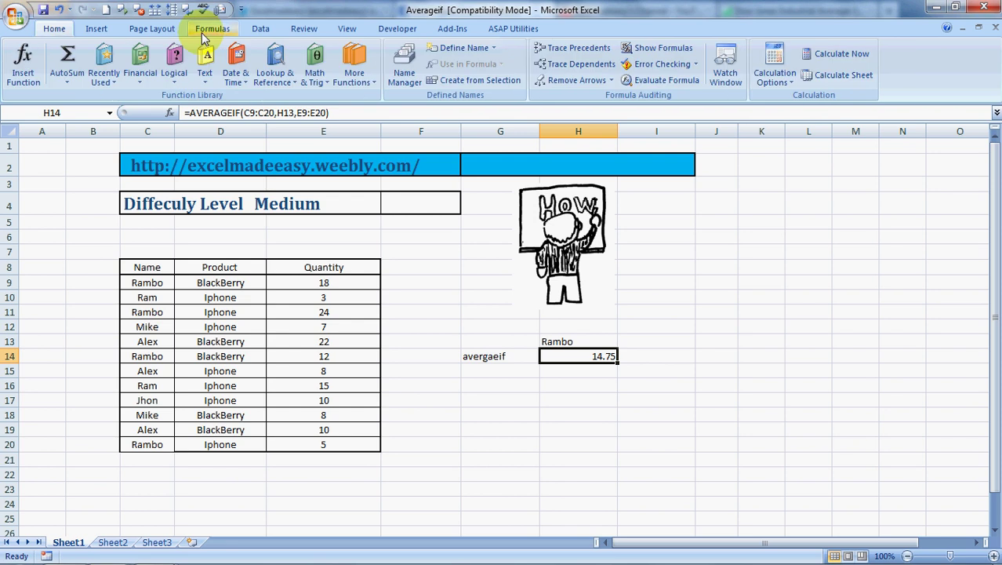
{"action": "left_click", "coordinate": [24, 63]}
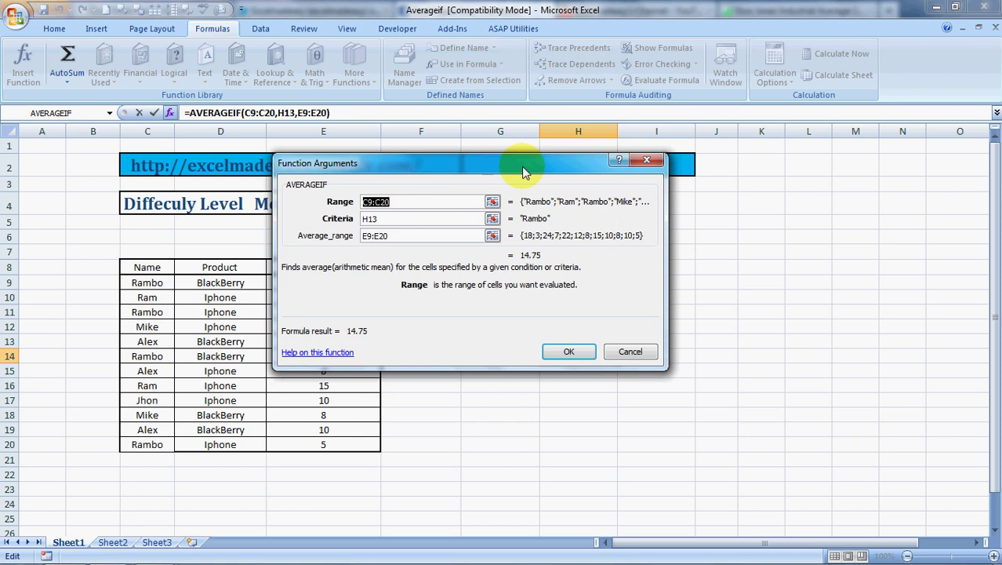
{"action": "left_click_drag", "start_coordinate": [541, 168], "coordinate": [655, 182]}
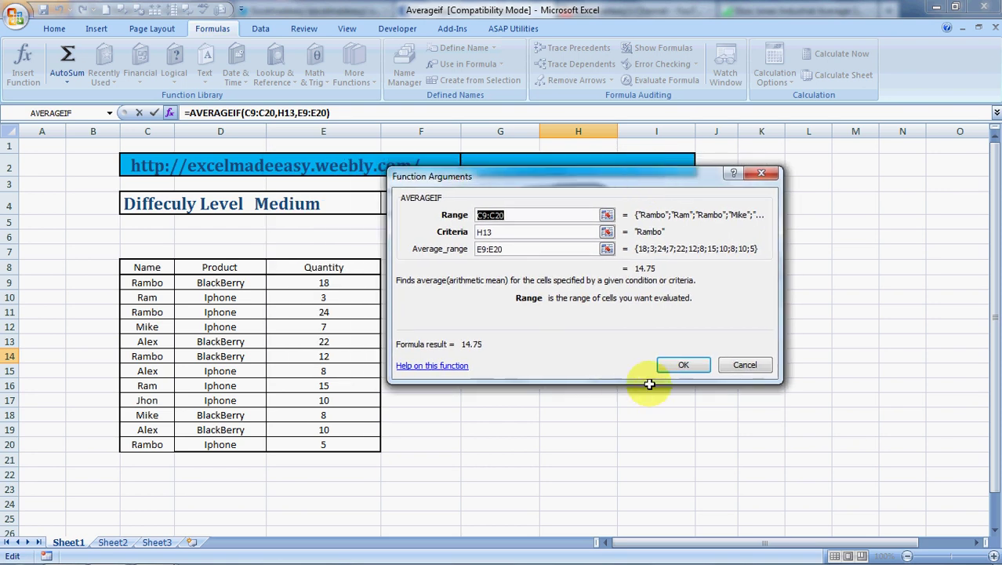
{"action": "left_click", "coordinate": [683, 366]}
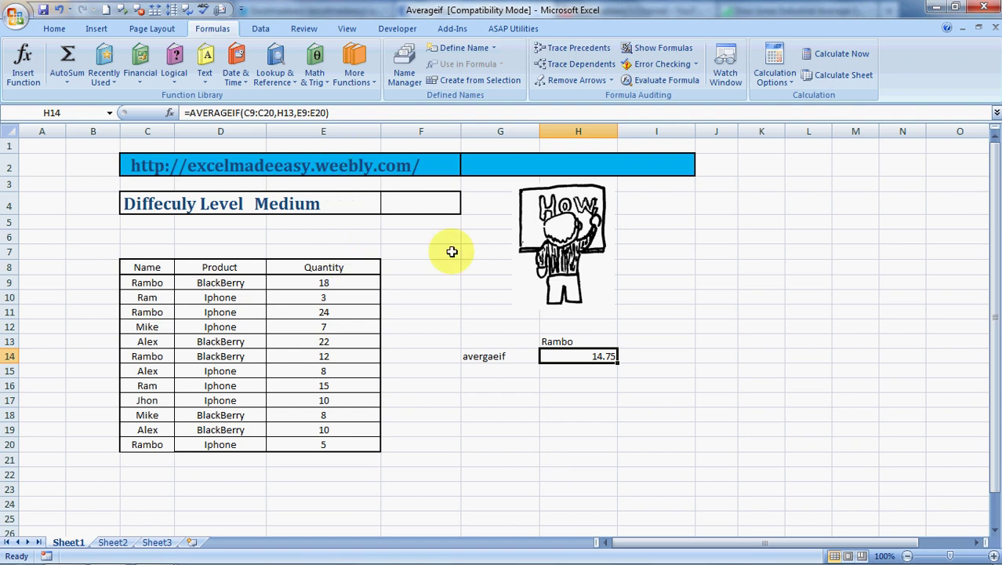
Switch to Firefox, view the Excel Made Easy home page, Twitter page and YouTube channel, and return to Excel.
{"action": "key", "text": "alt+Tab"}
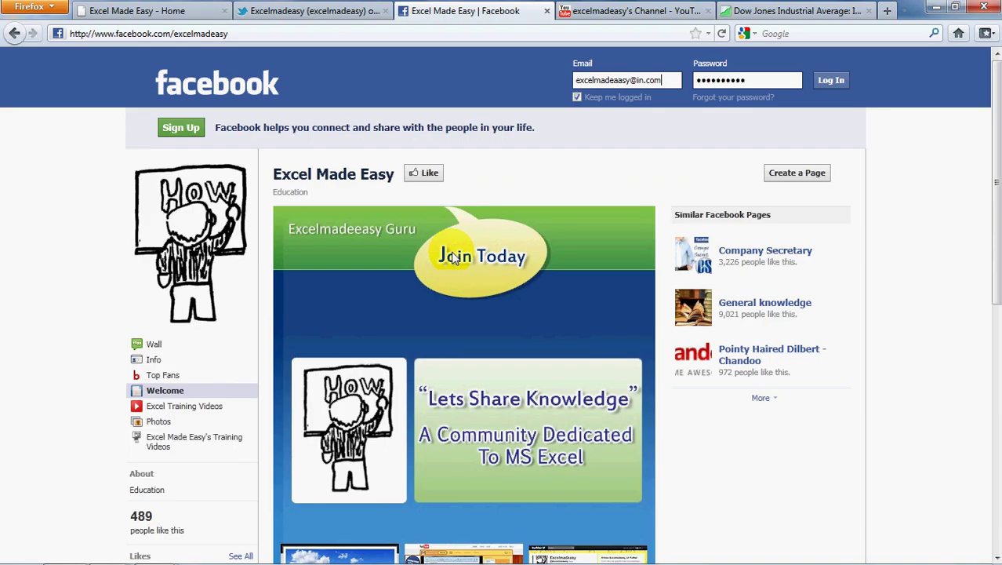
{"action": "left_click", "coordinate": [161, 15]}
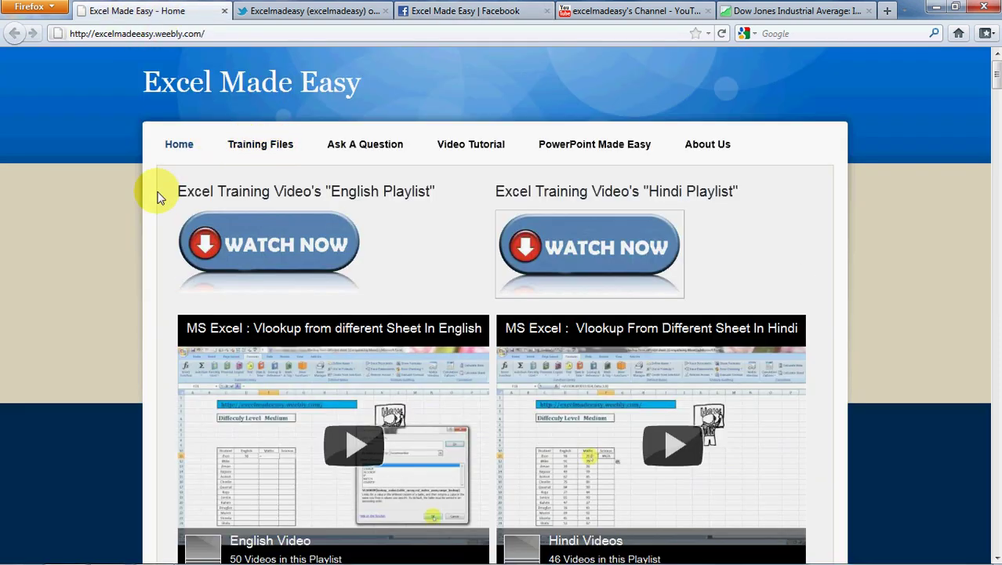
{"action": "left_click_drag", "start_coordinate": [997, 79], "coordinate": [998, 117]}
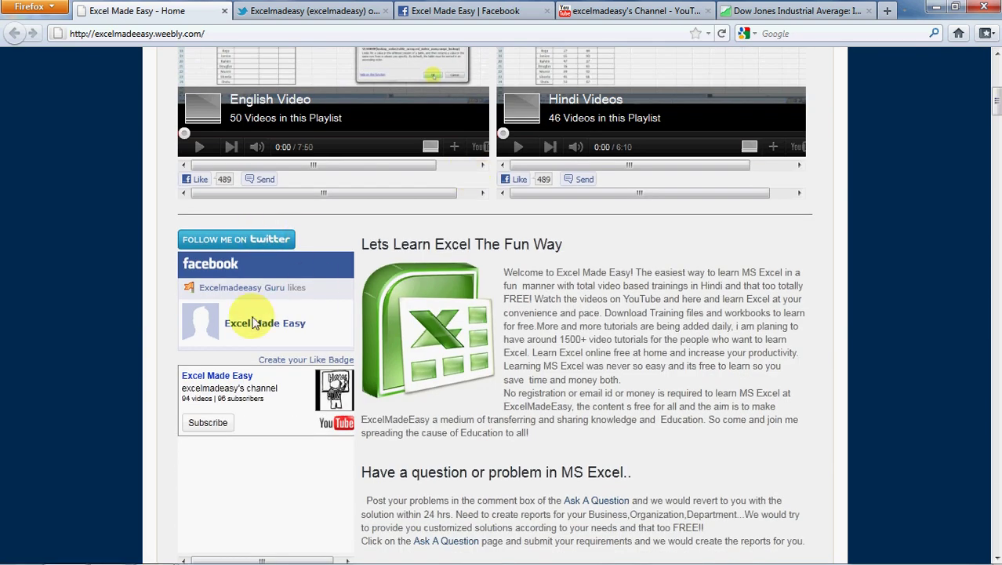
{"action": "left_click", "coordinate": [327, 15]}
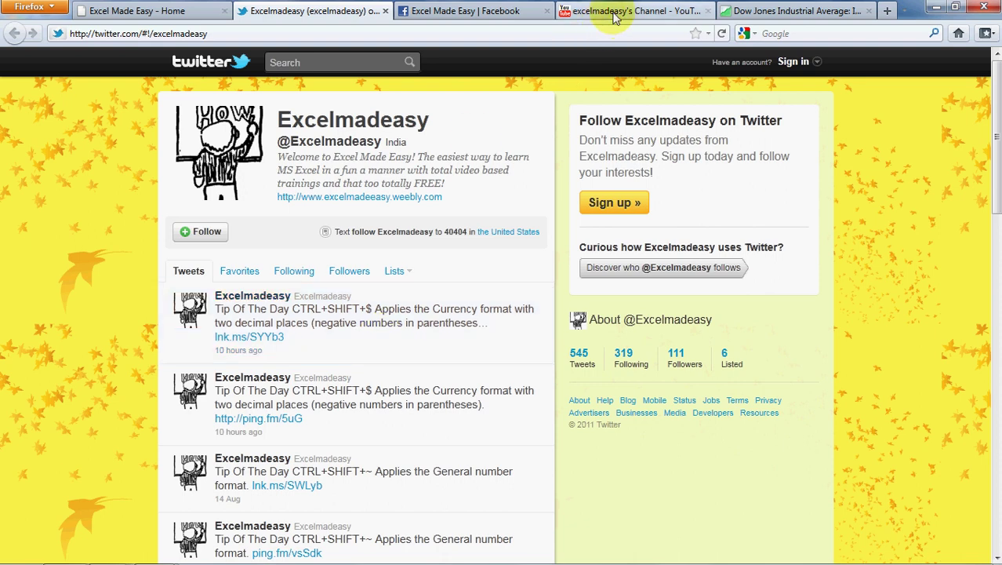
{"action": "left_click", "coordinate": [588, 11]}
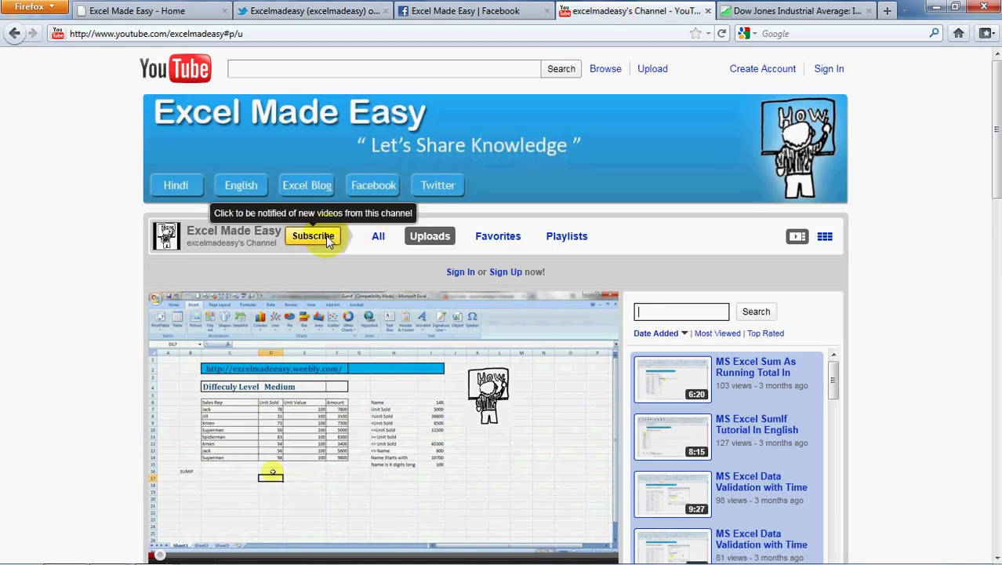
{"action": "key", "text": "alt+Tab"}
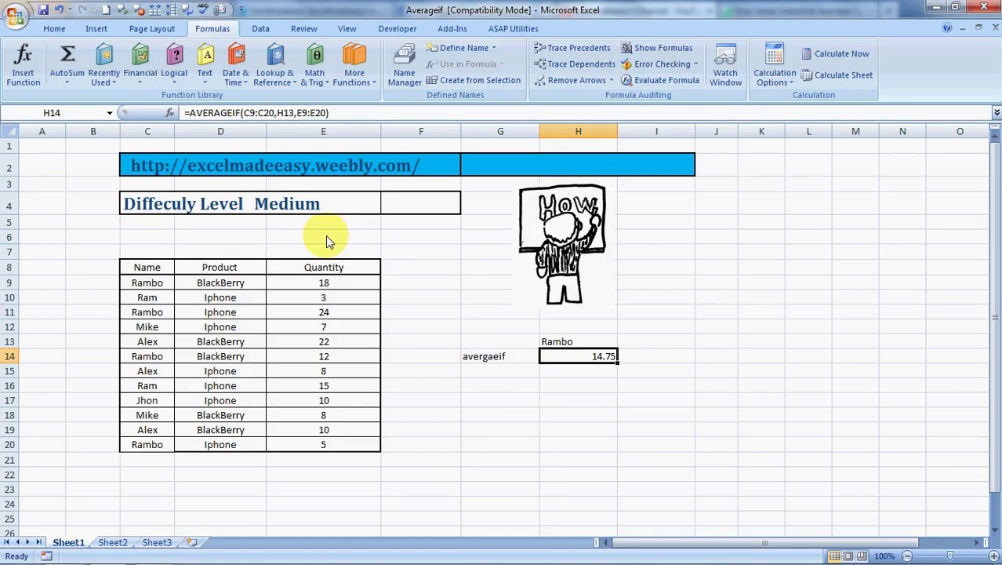